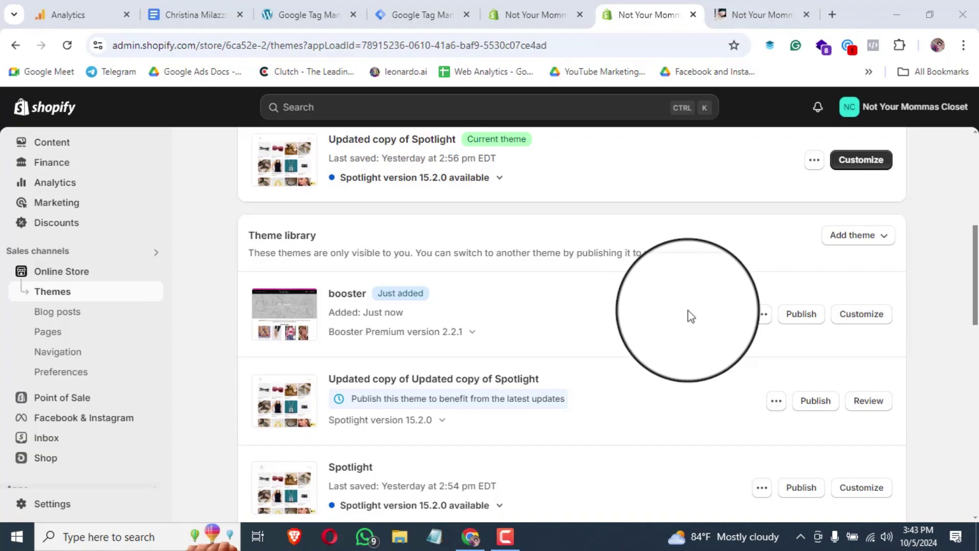
Step: Open the booster draft theme for customization and bring up the settings of its Header section
click(873, 324)
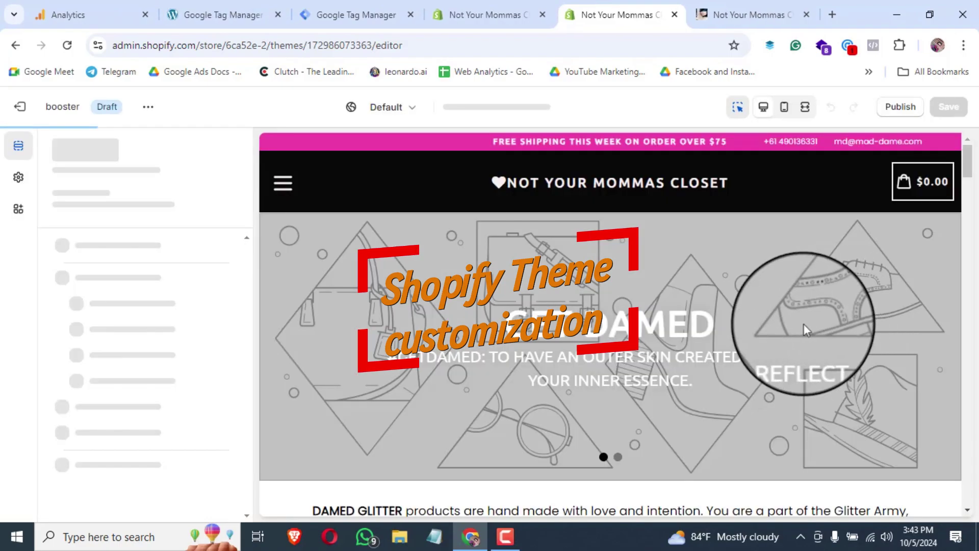
scroll(741, 332, down, 10)
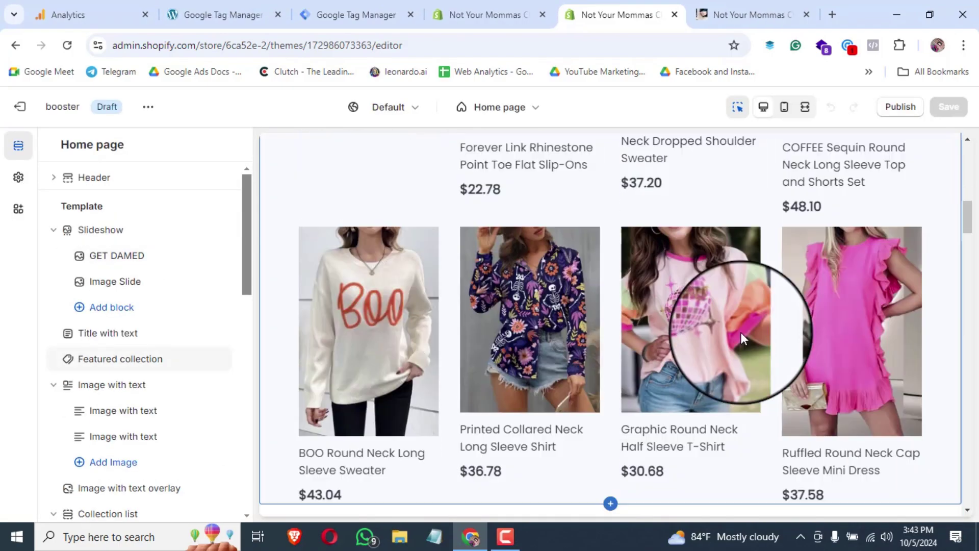
scroll(855, 411, down, 4)
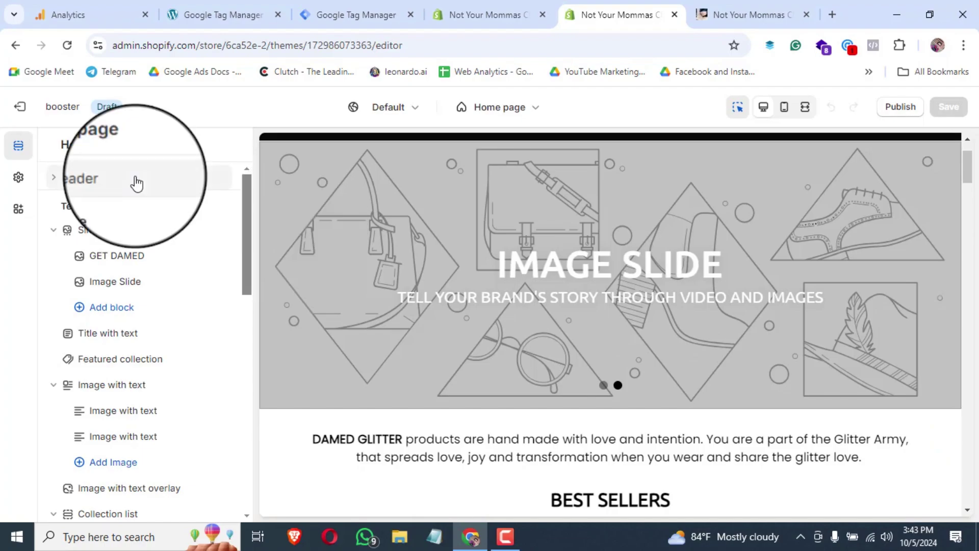
click(137, 181)
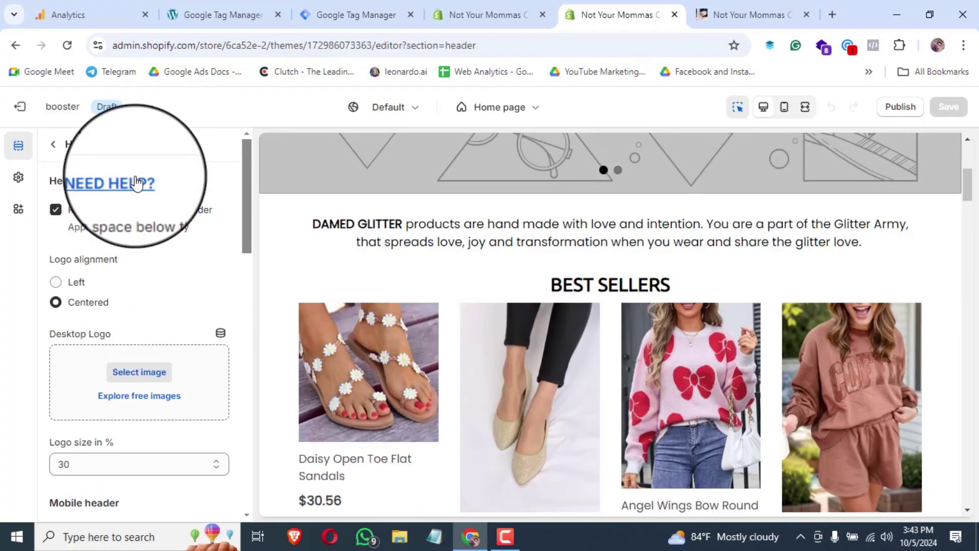
scroll(136, 182, down, 5)
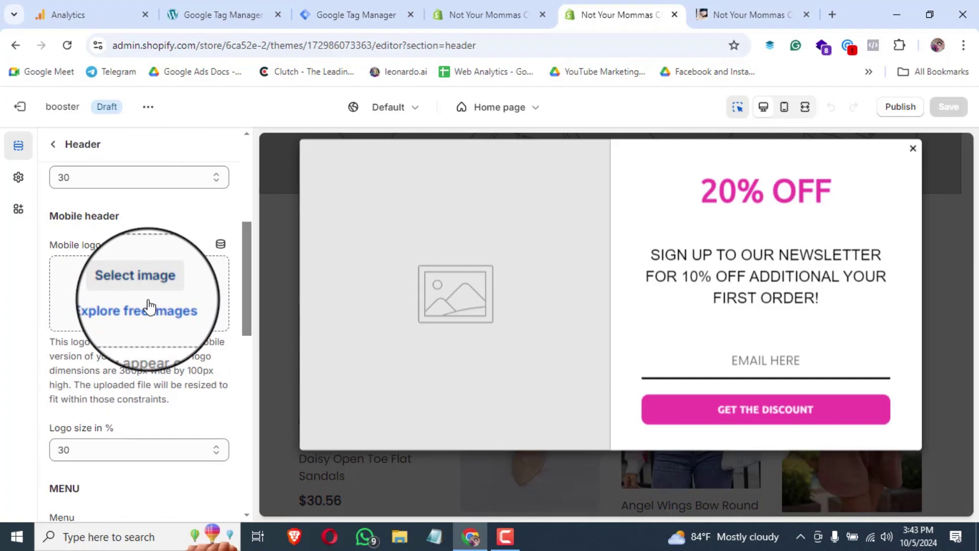
scroll(149, 304, up, 5)
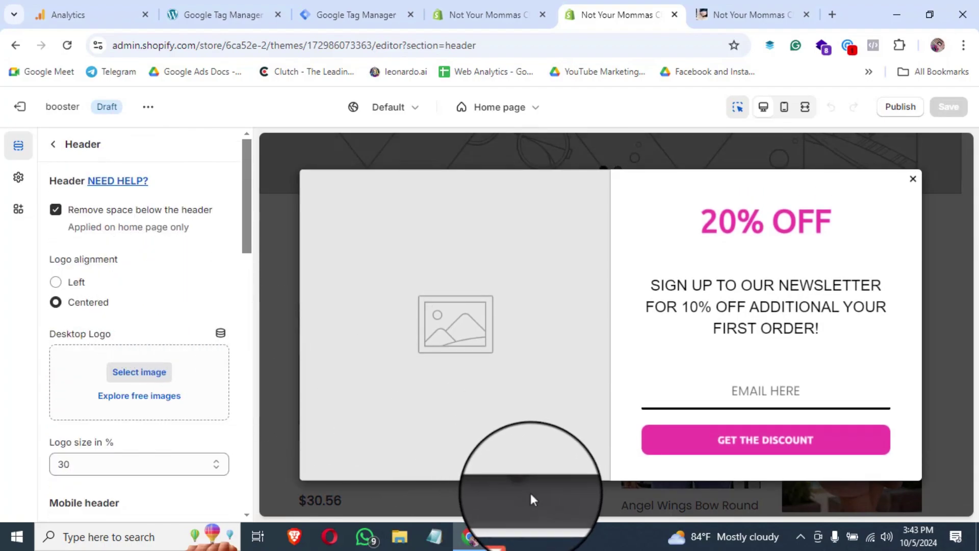
Step: Upload the Not Your Mommas Closet JPG as the header's desktop logo and dismiss the newsletter popup in the preview
click(136, 372)
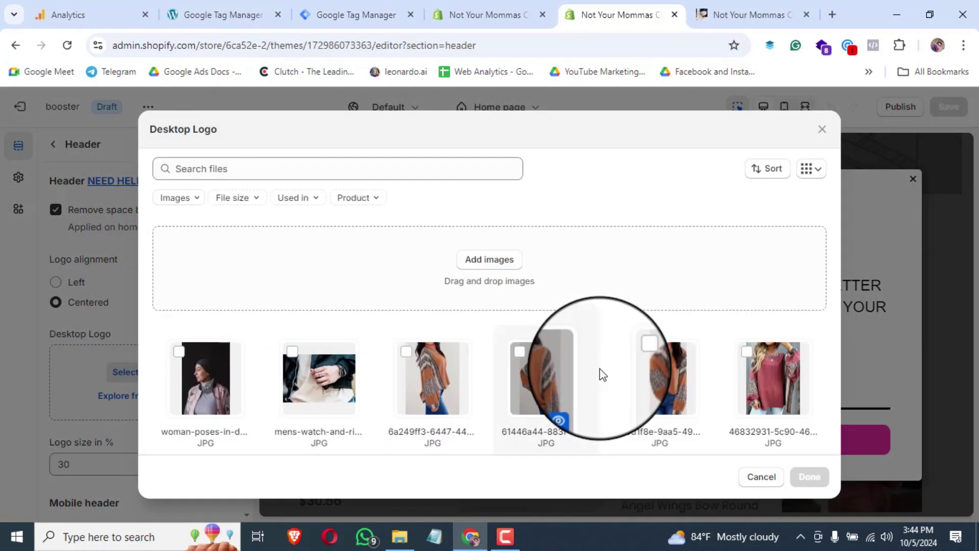
scroll(600, 371, down, 8)
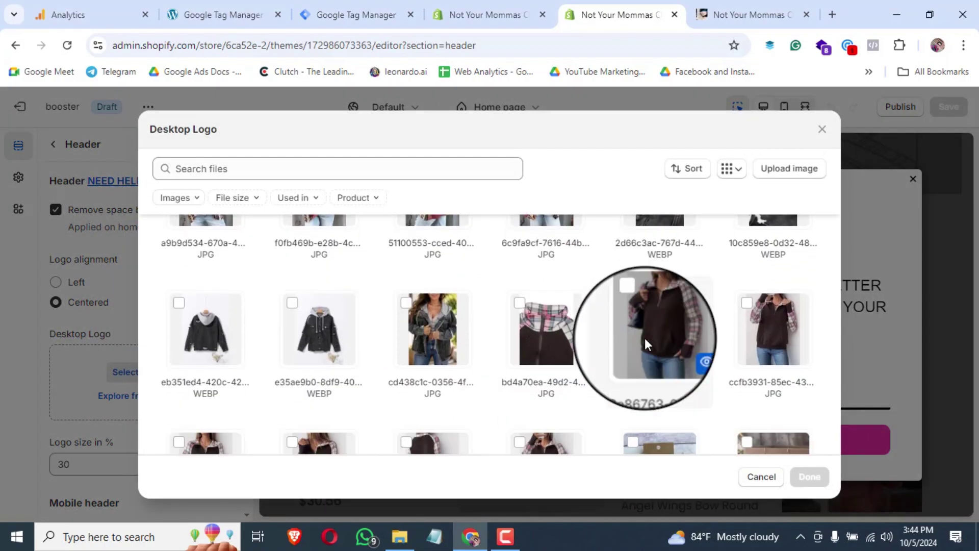
scroll(644, 337, up, 10)
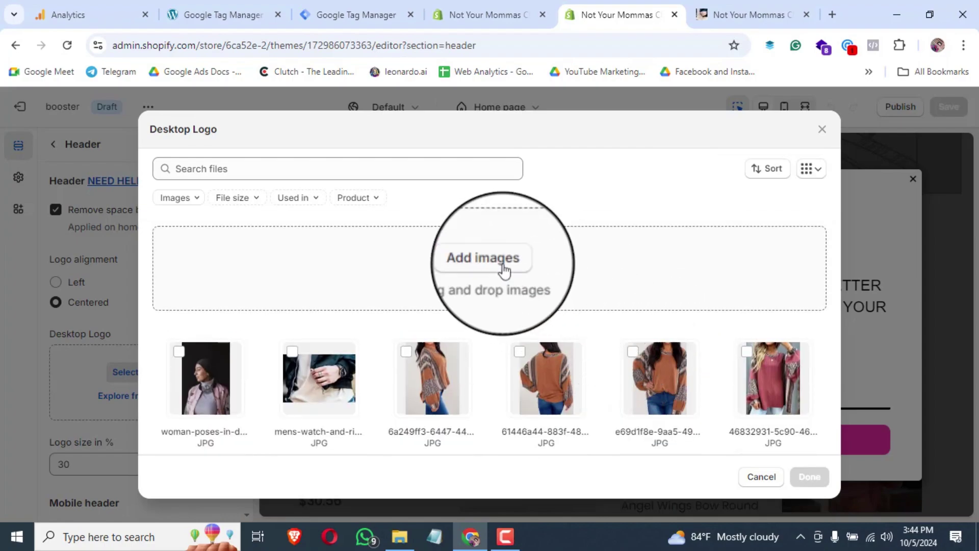
click(490, 262)
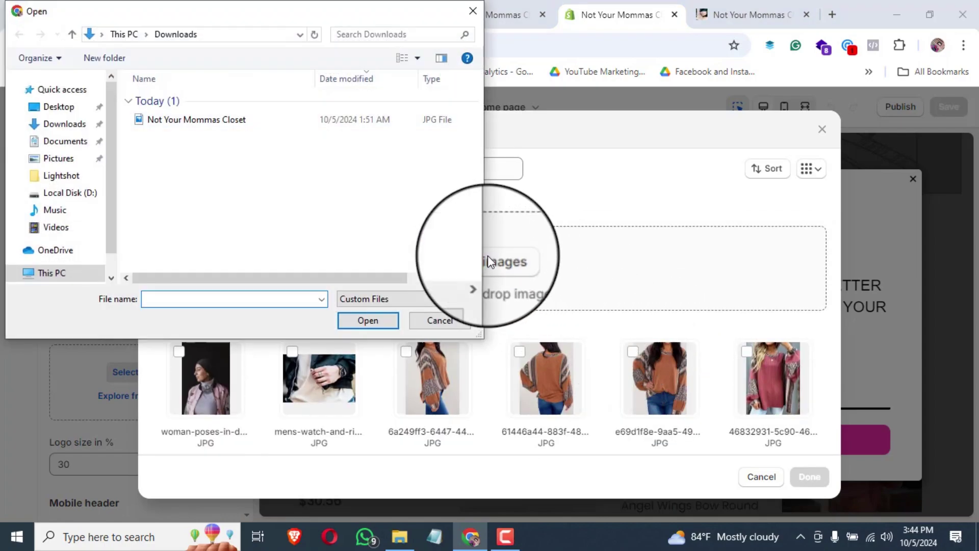
double_click(238, 121)
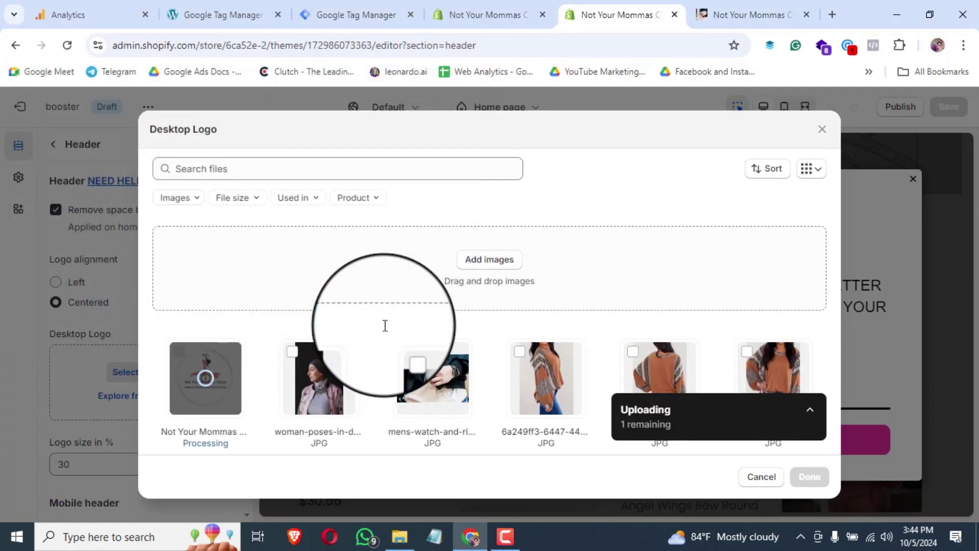
click(810, 476)
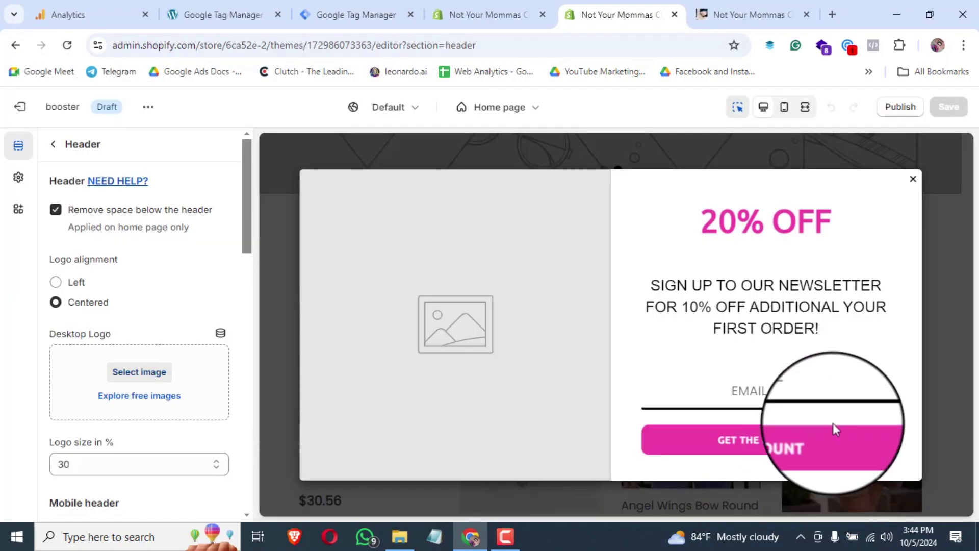
click(913, 178)
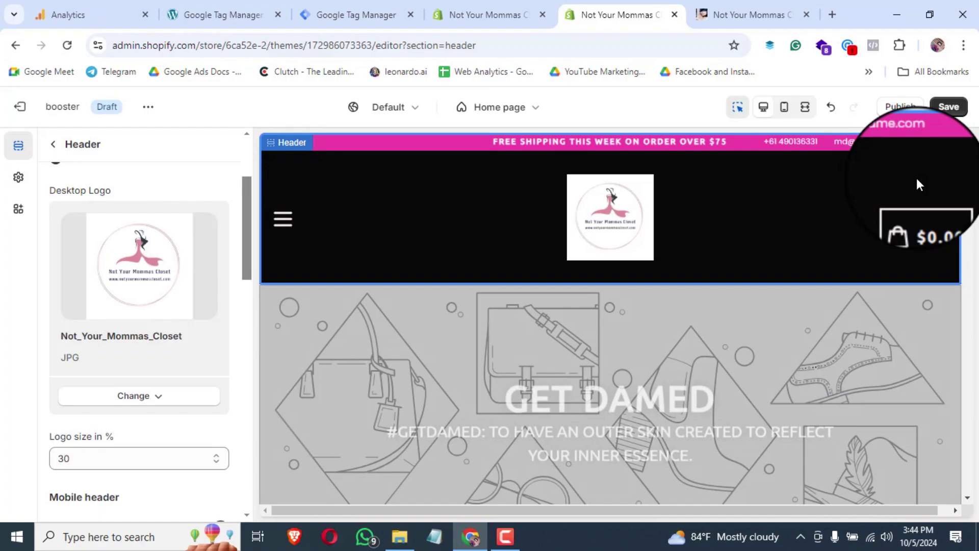
Step: Set the desktop logo size to 35 percent
scroll(138, 306, down, 3)
click(218, 317)
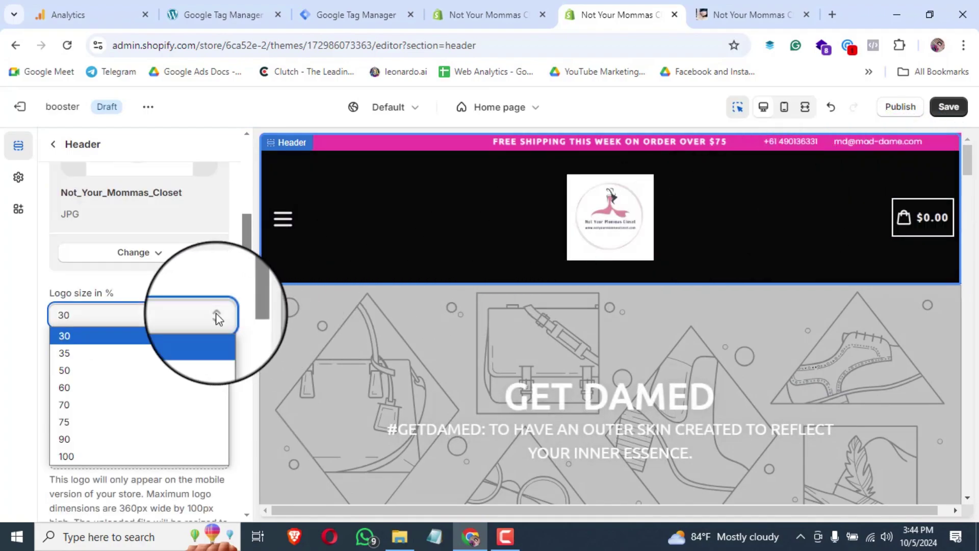
click(217, 314)
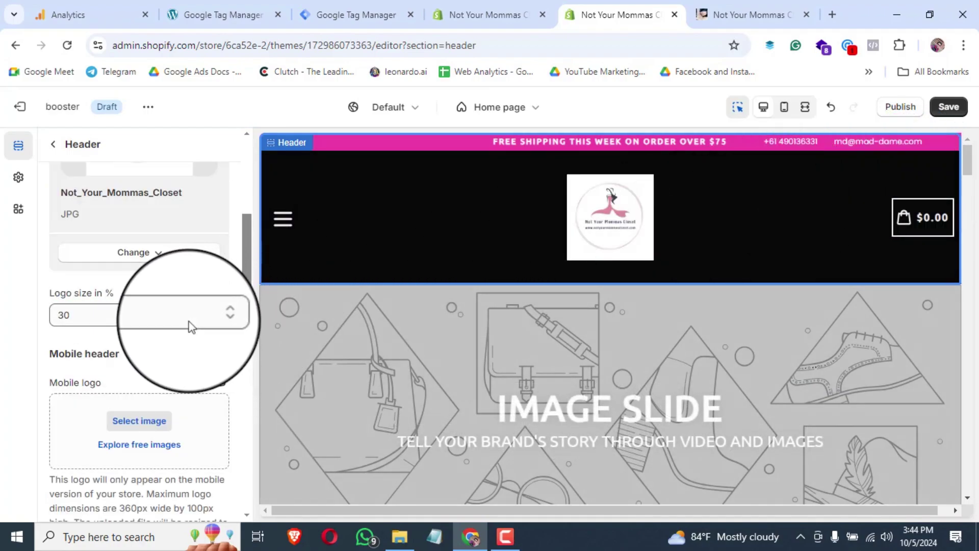
click(188, 321)
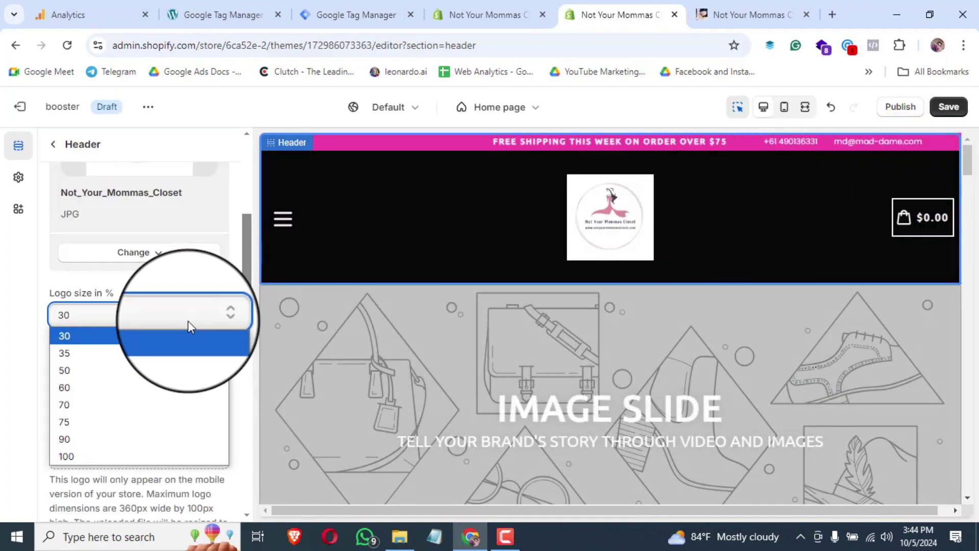
click(117, 356)
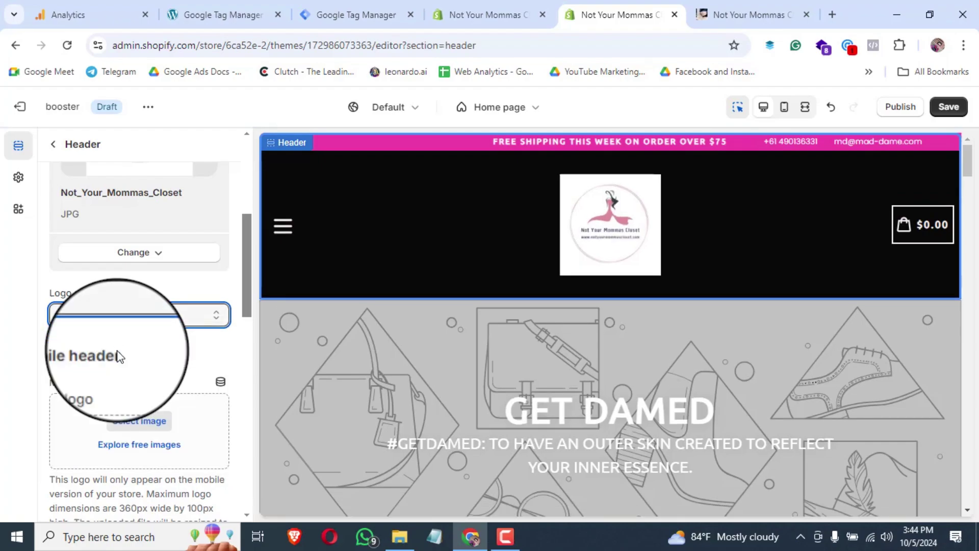
Step: Use the uploaded Not_Your_Mommas_Closet image as the mobile header logo
scroll(117, 356, down, 3)
scroll(117, 356, up, 2)
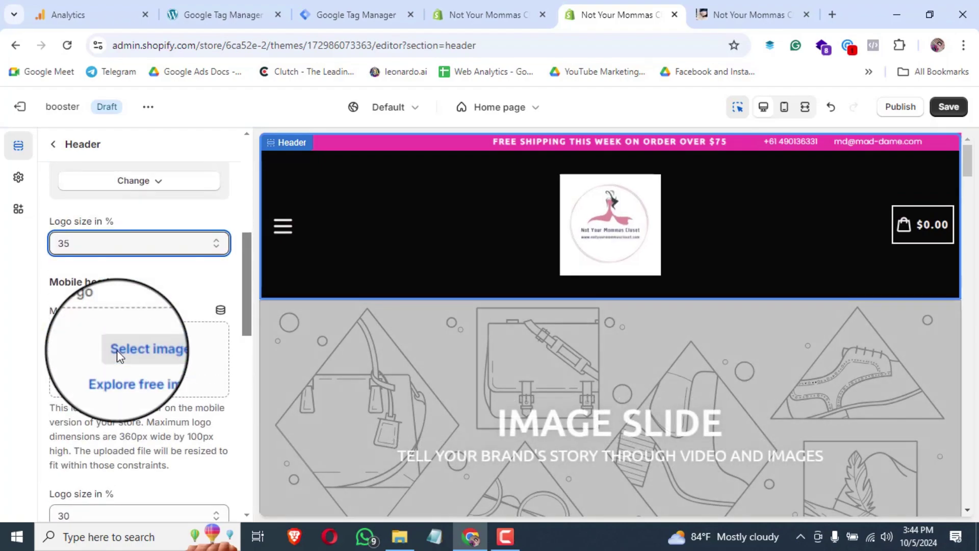
click(118, 351)
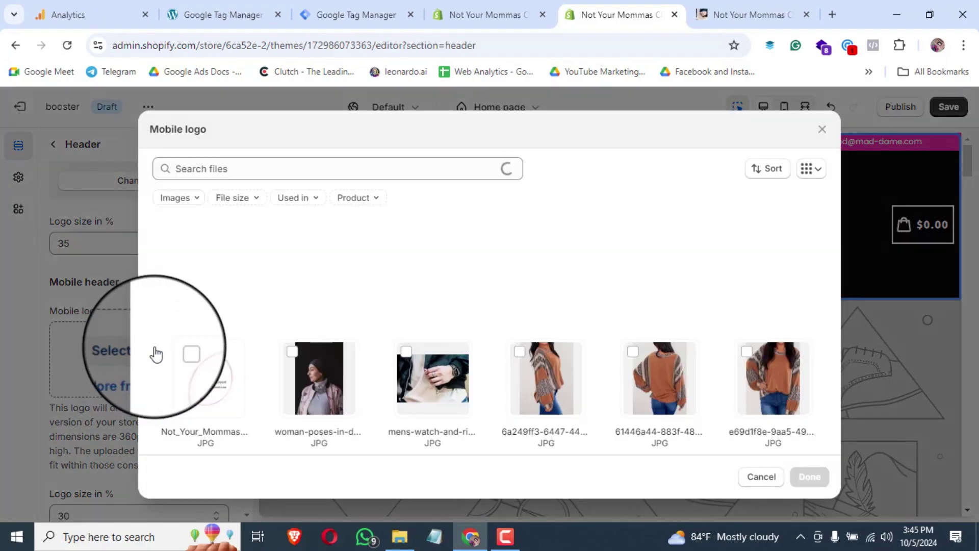
click(200, 355)
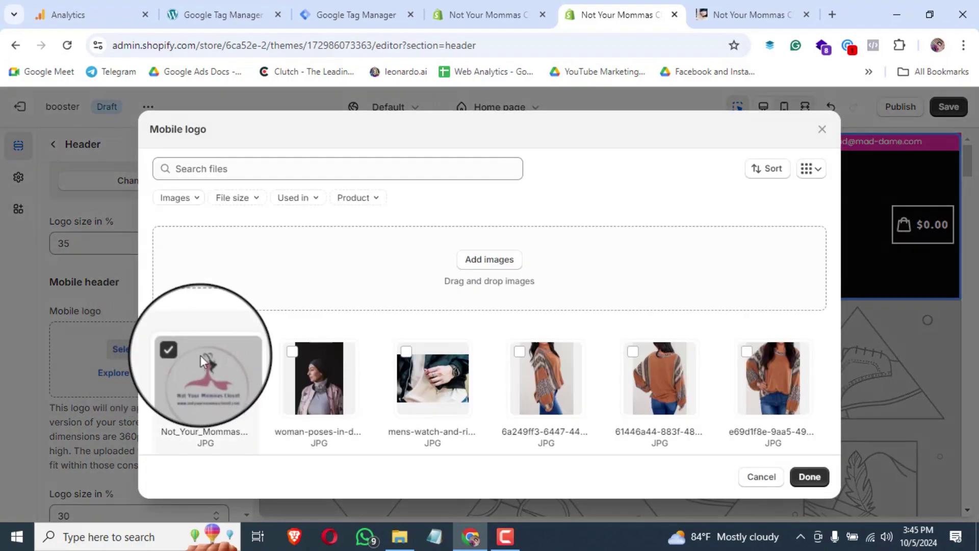
click(822, 484)
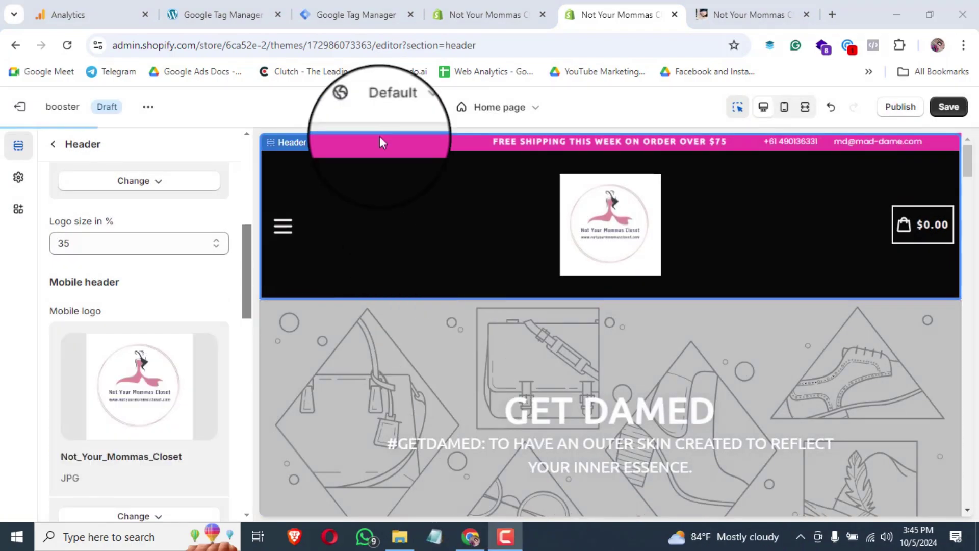
Step: Change the header's cart button icon to the non-default Shopping Bag option
scroll(142, 350, down, 10)
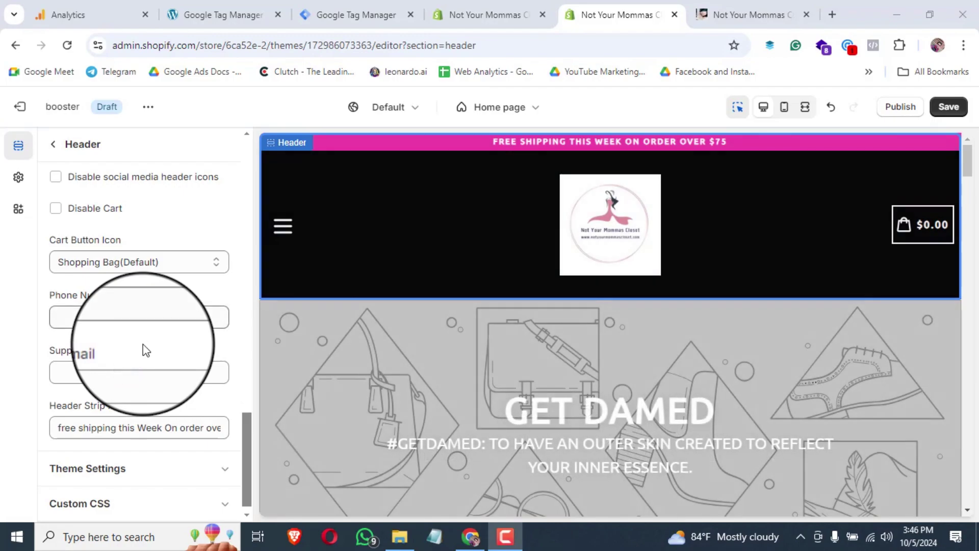
scroll(165, 376, down, 1)
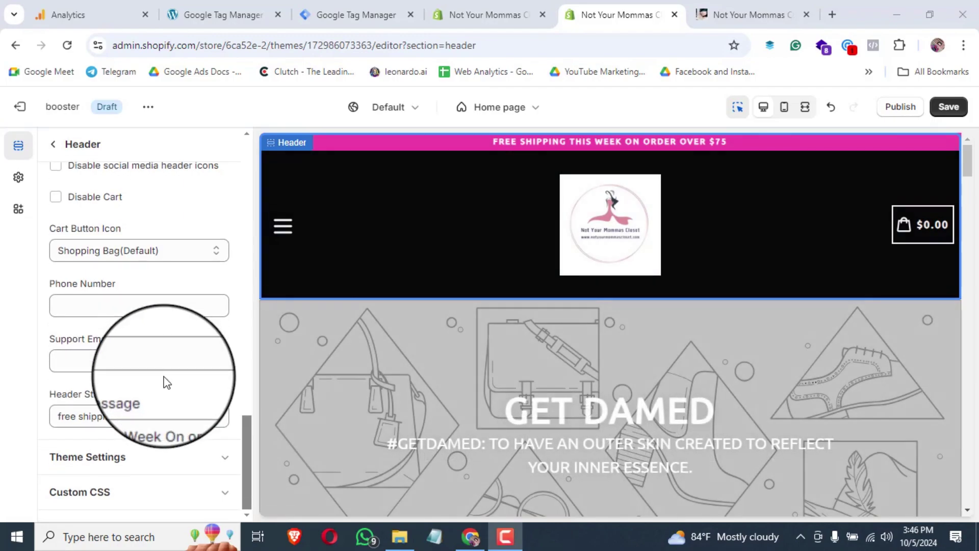
scroll(165, 382, up, 3)
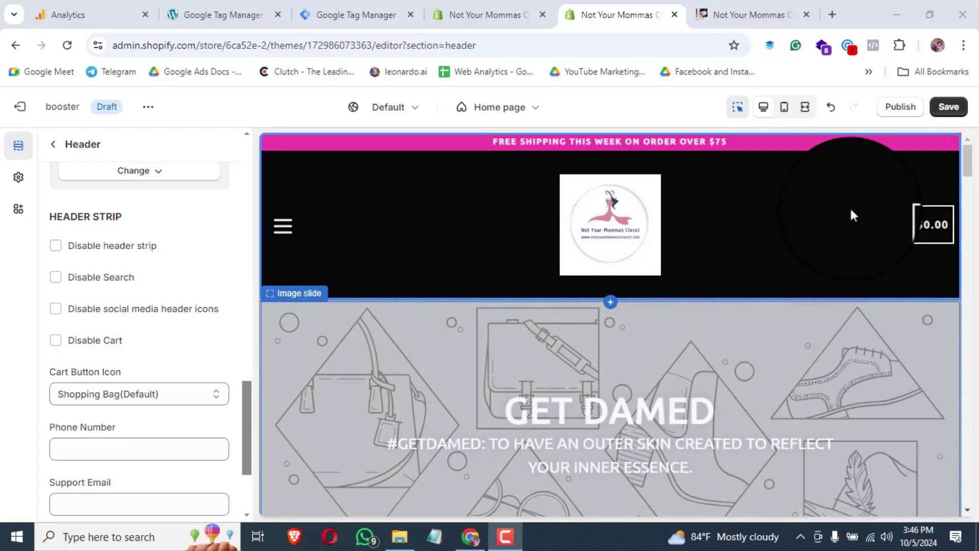
drag(798, 146, 901, 239)
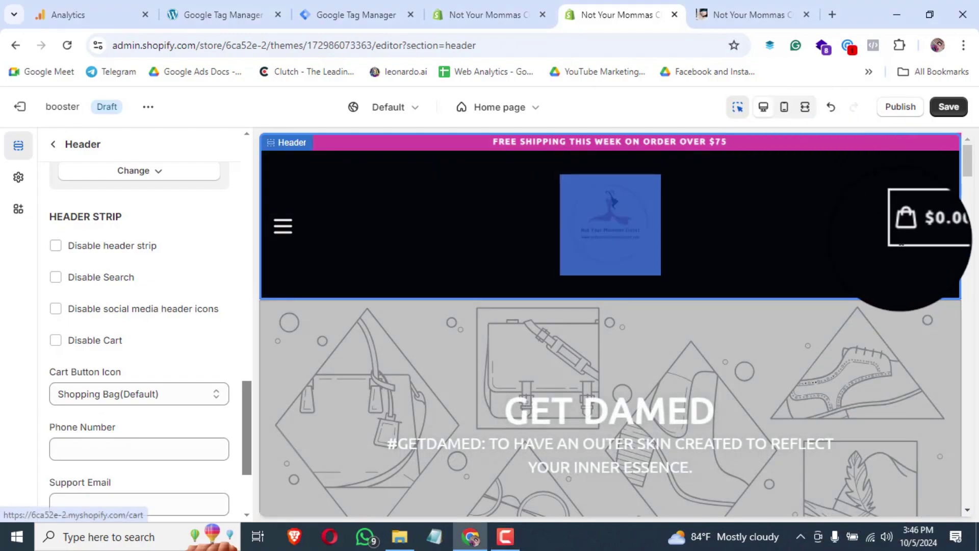
click(156, 398)
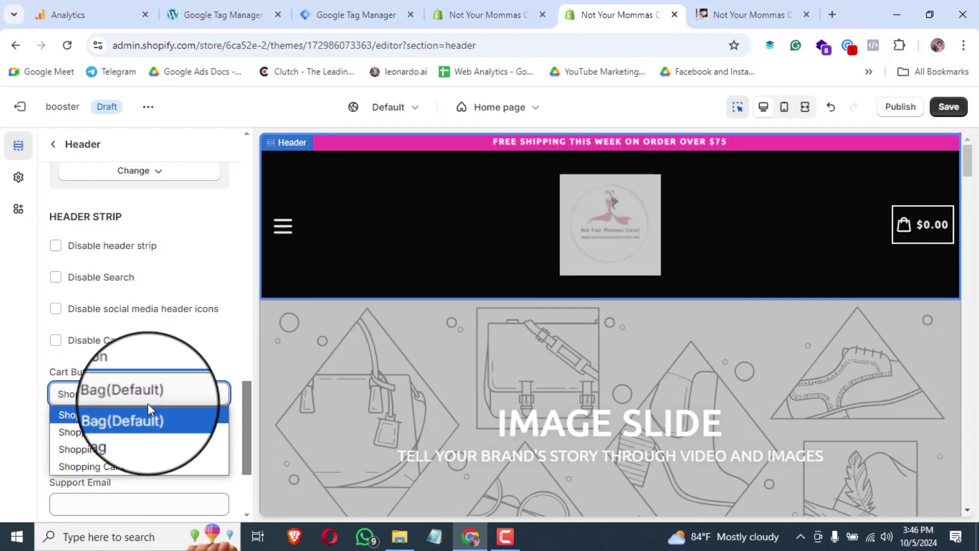
click(126, 431)
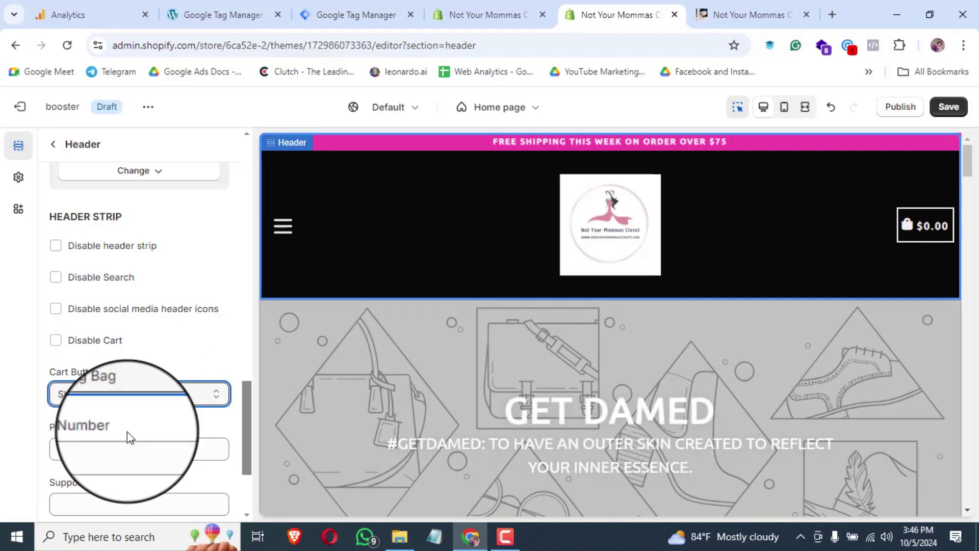
Step: Leave the Header settings for the home page section list and dismiss the newsletter popup in the preview
scroll(212, 330, up, 10)
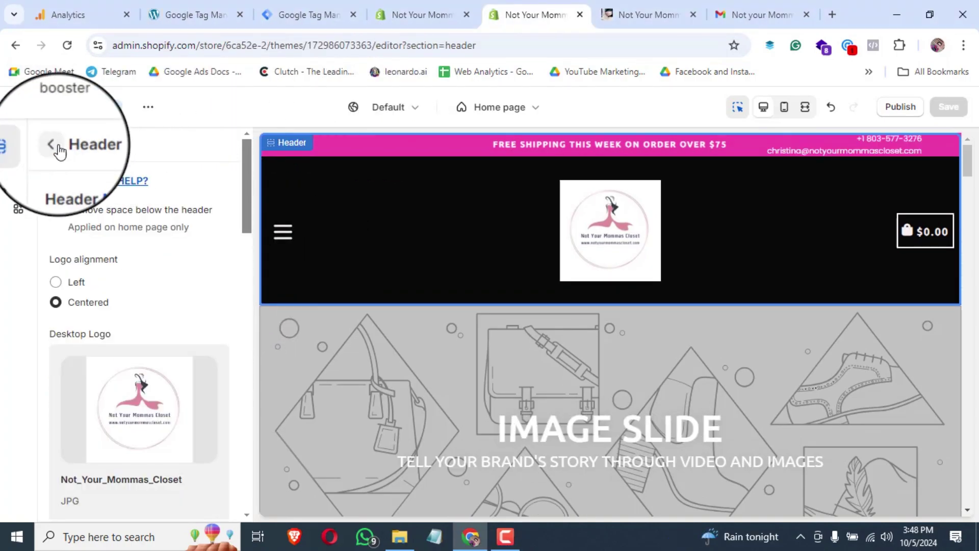
click(51, 144)
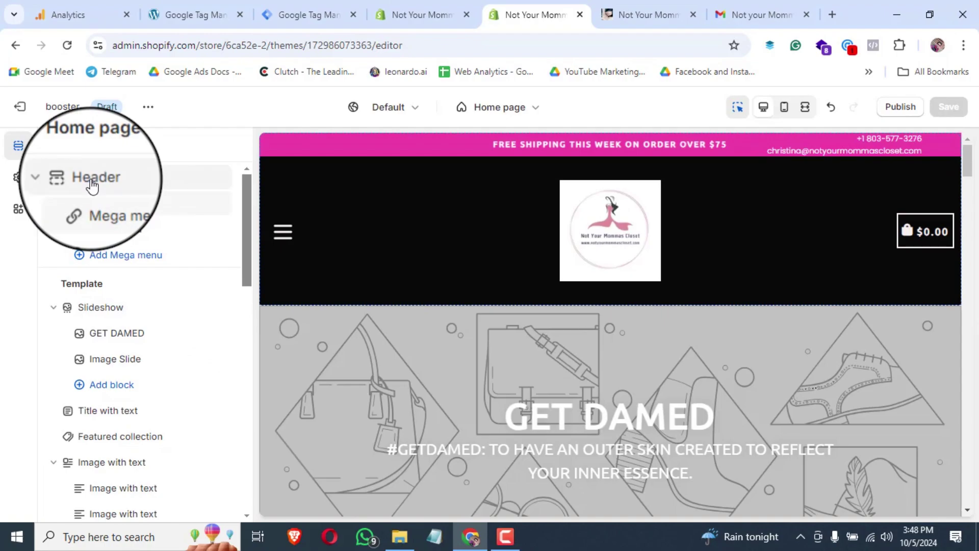
click(92, 184)
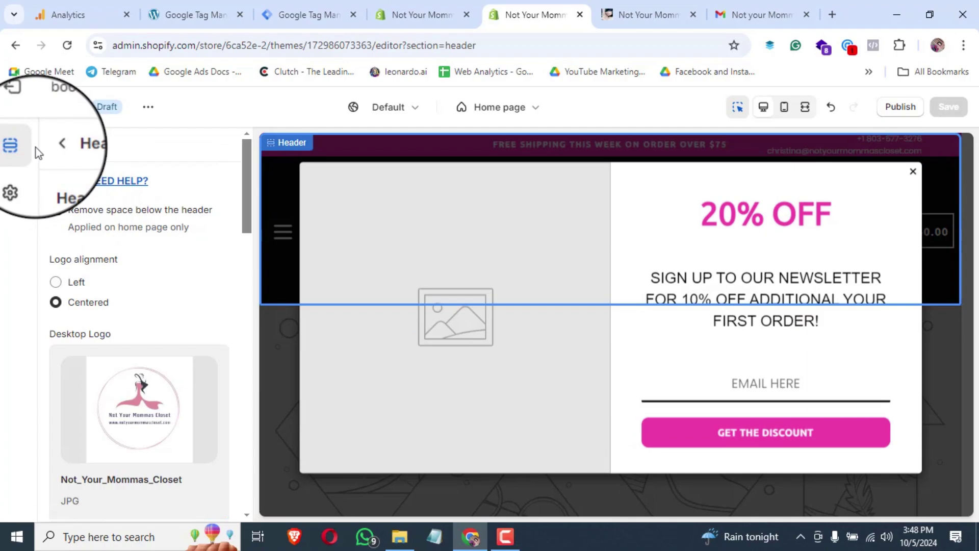
click(61, 143)
click(913, 171)
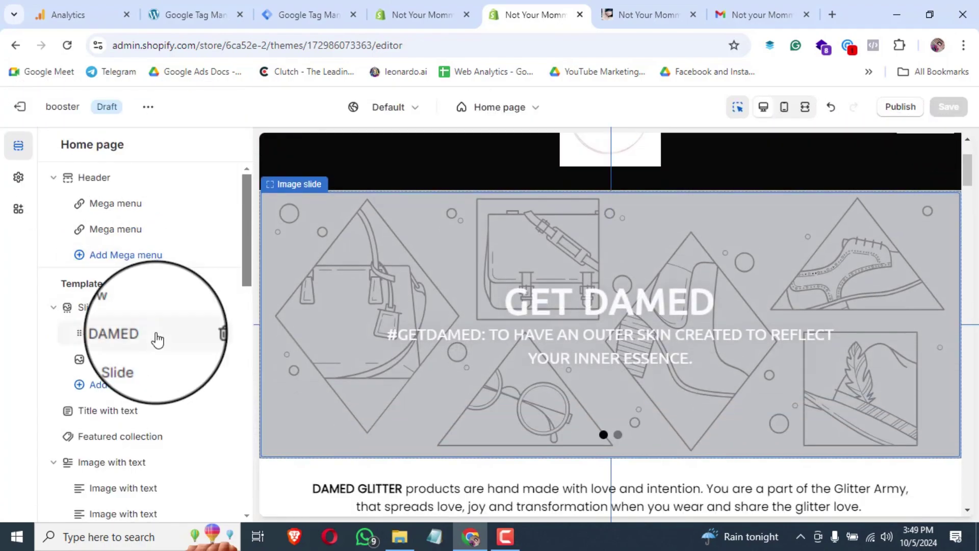
Step: Review the Slideshow section's slide-change intervals, keep 5 seconds, and go back to the home page section list
click(131, 312)
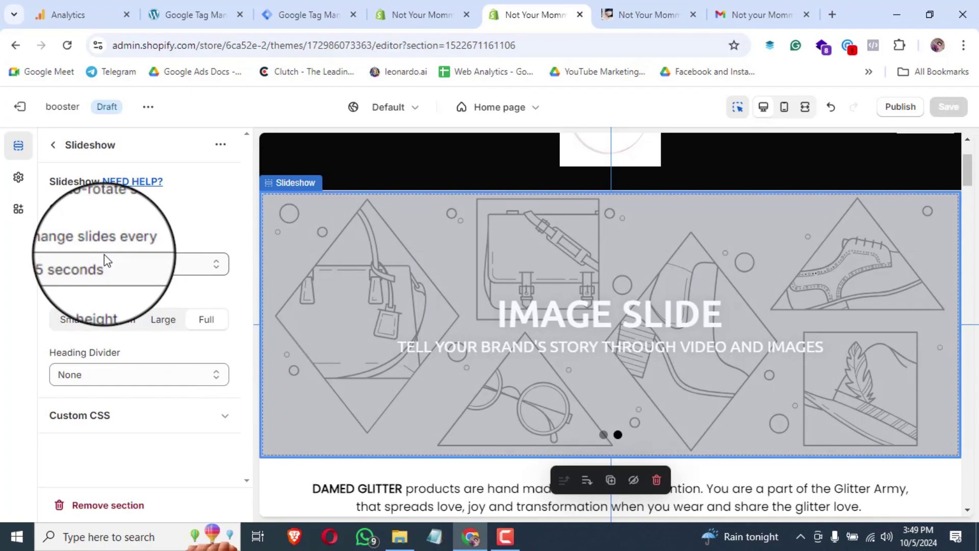
click(145, 271)
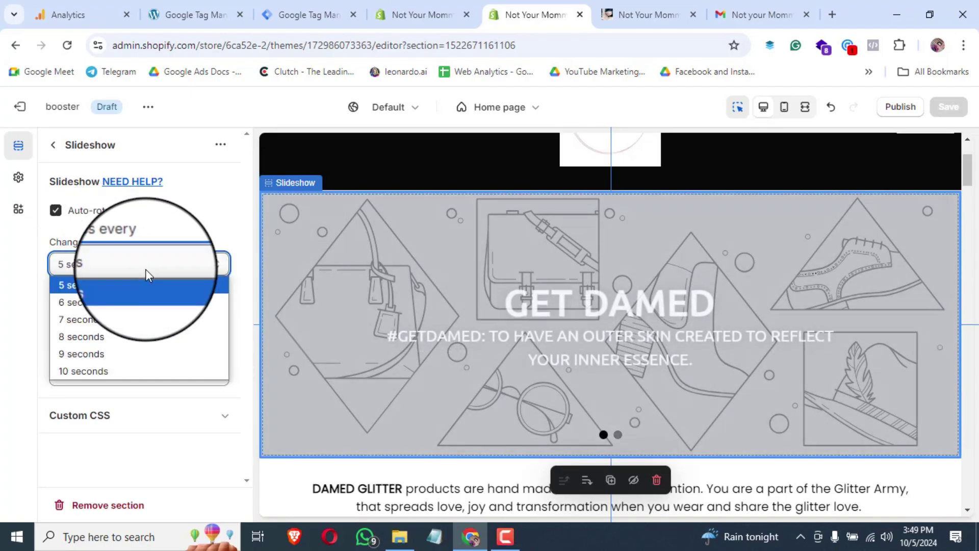
key(Down)
key(Down)
key(Down)
key(Up)
key(Up)
key(Up)
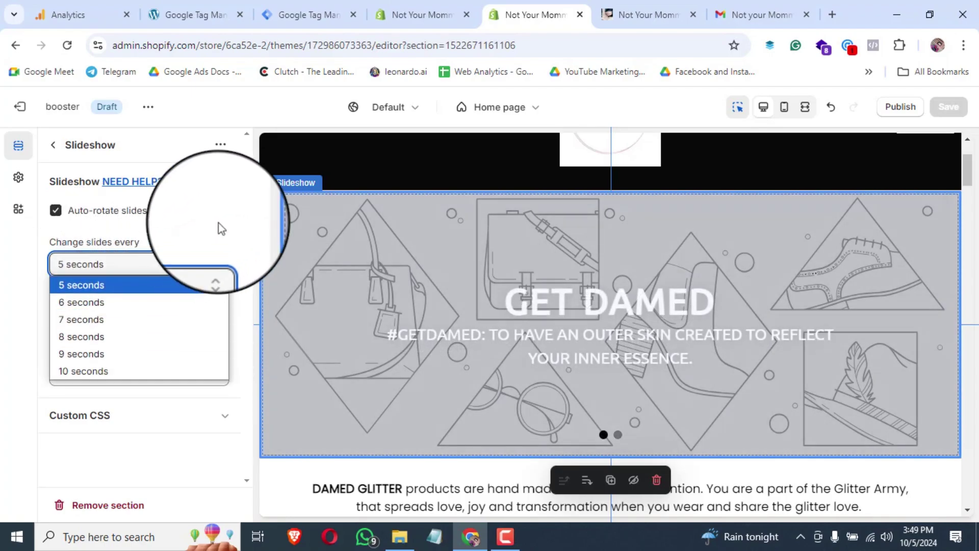
key(Return)
click(54, 148)
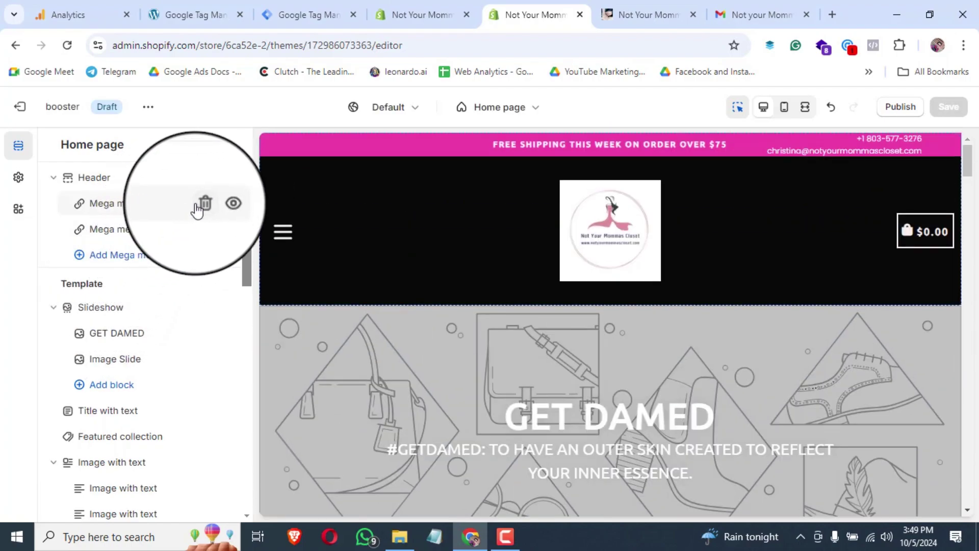
Step: Remove both Mega menu blocks from the Header section
click(205, 203)
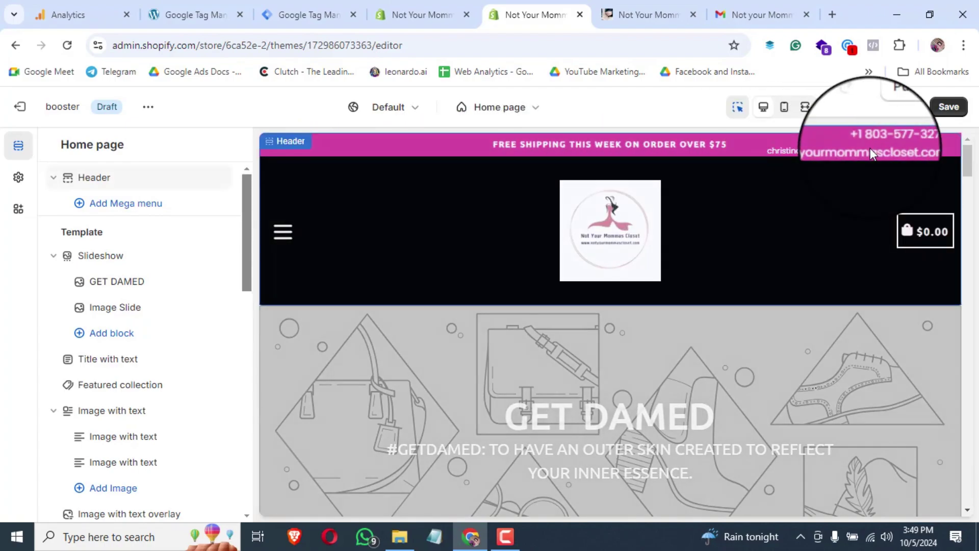
Step: Remove the first image block, the one with its image aligned left, from the Image with text section
scroll(149, 352, down, 3)
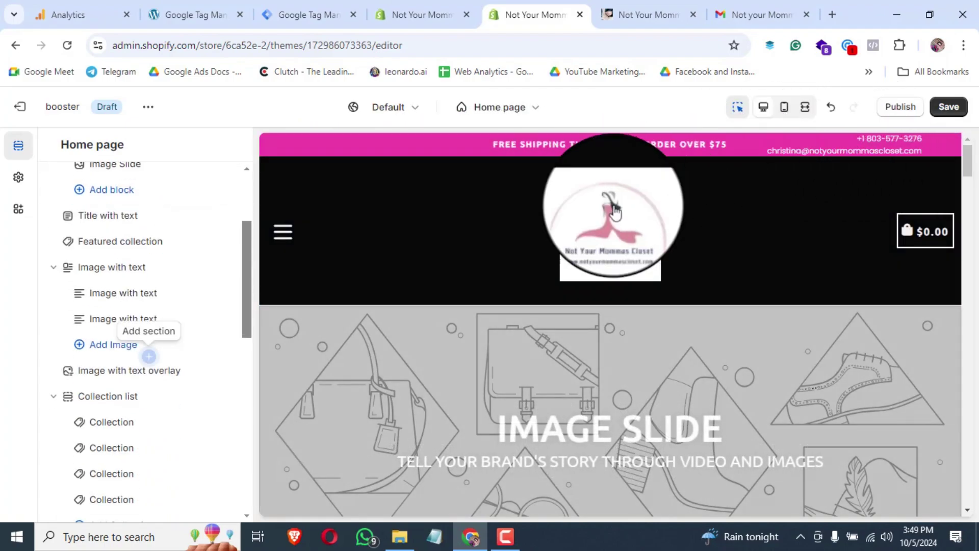
scroll(189, 308, down, 2)
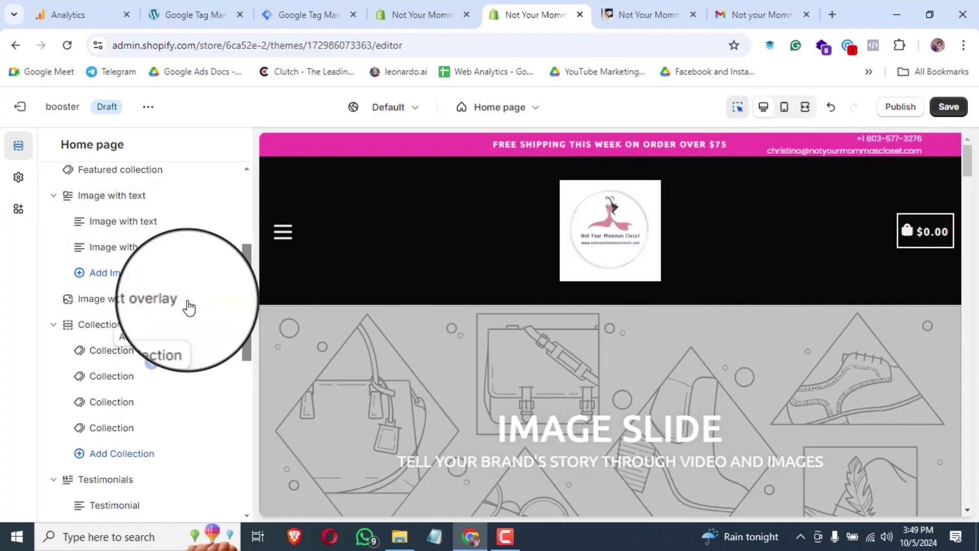
scroll(189, 307, up, 2)
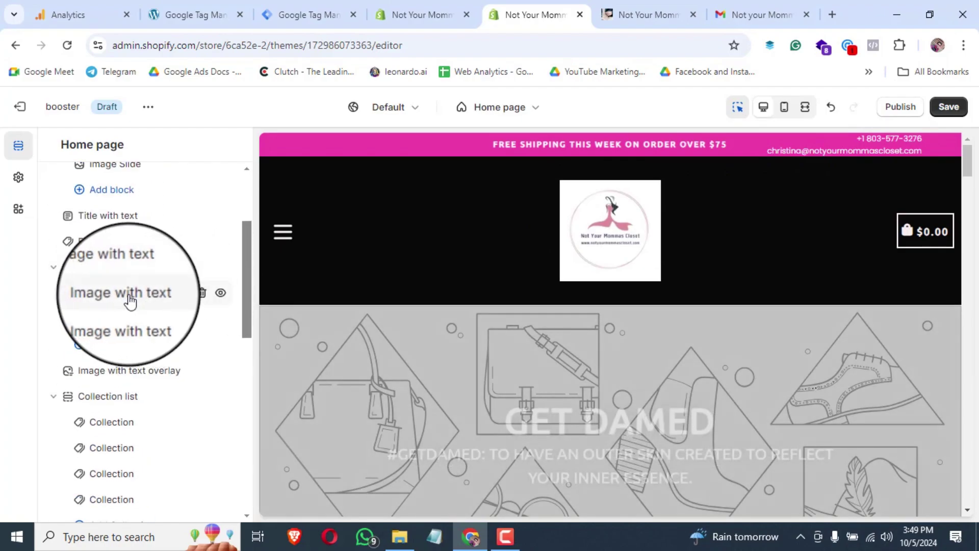
click(155, 302)
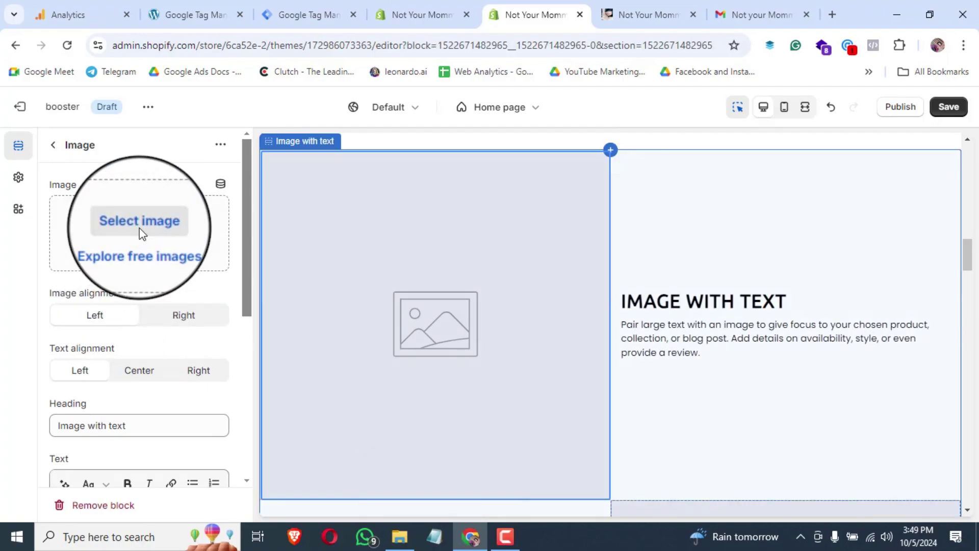
scroll(139, 228, down, 3)
scroll(800, 428, down, 12)
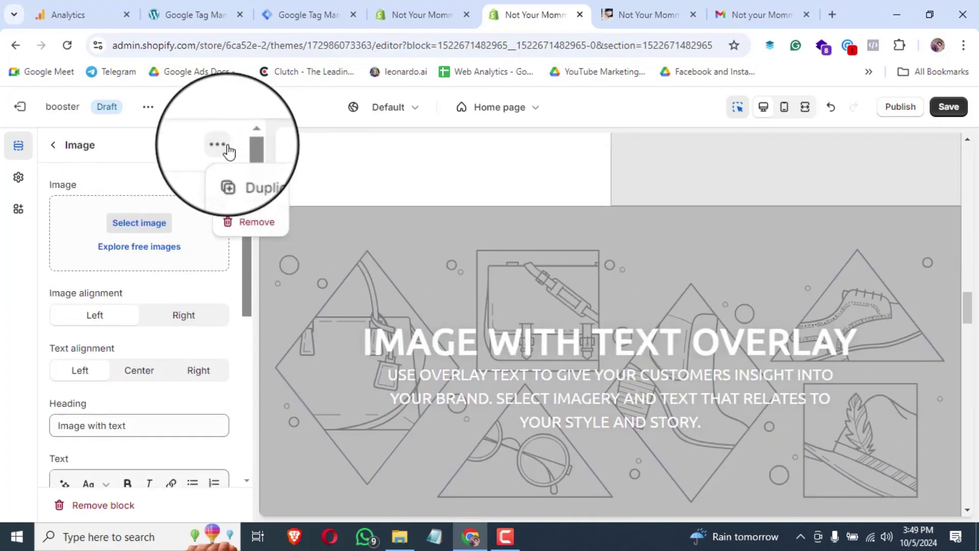
click(255, 223)
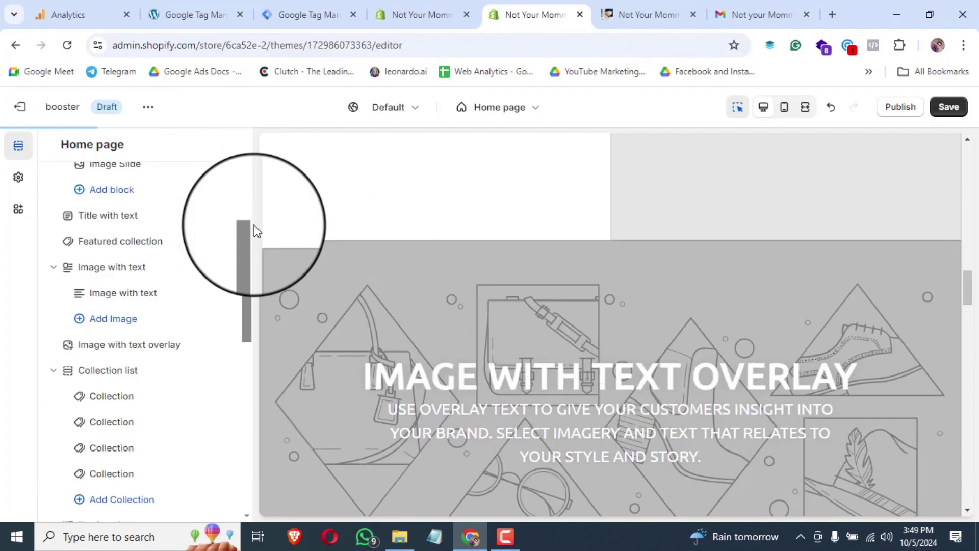
Step: Examine the home page sections from the Slideshow through Collection list, Testimonials, Newsletter and Gallery down to the Footer in the preview
scroll(198, 301, up, 1)
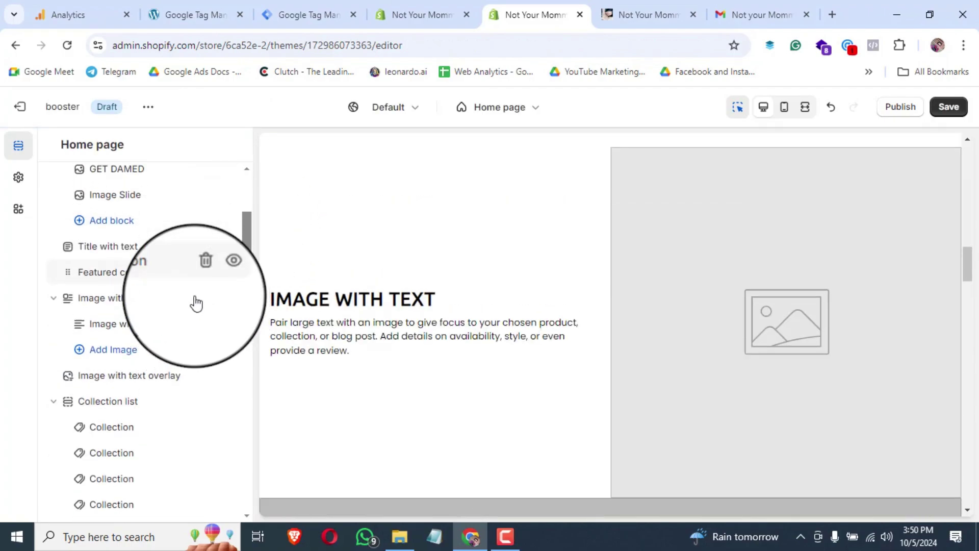
drag(197, 304, 196, 302)
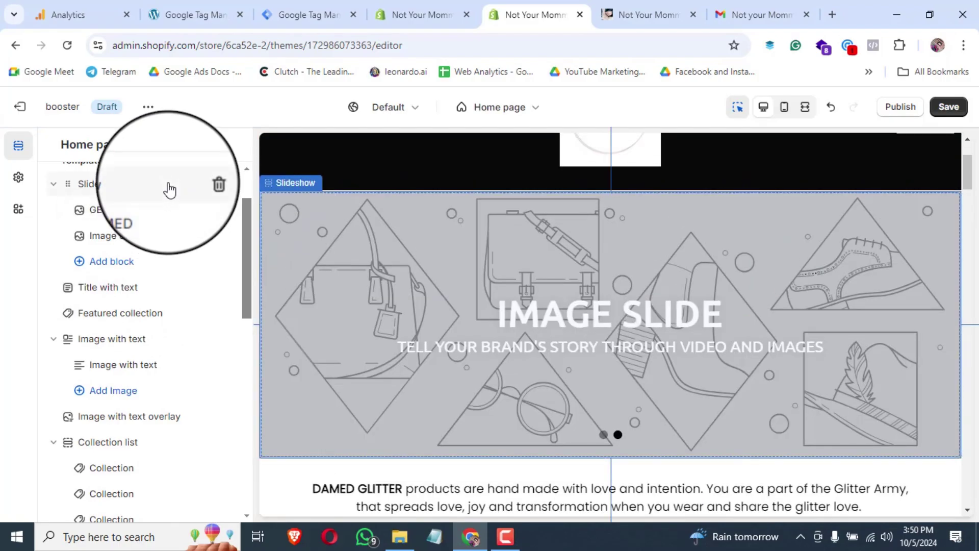
scroll(148, 239, down, 3)
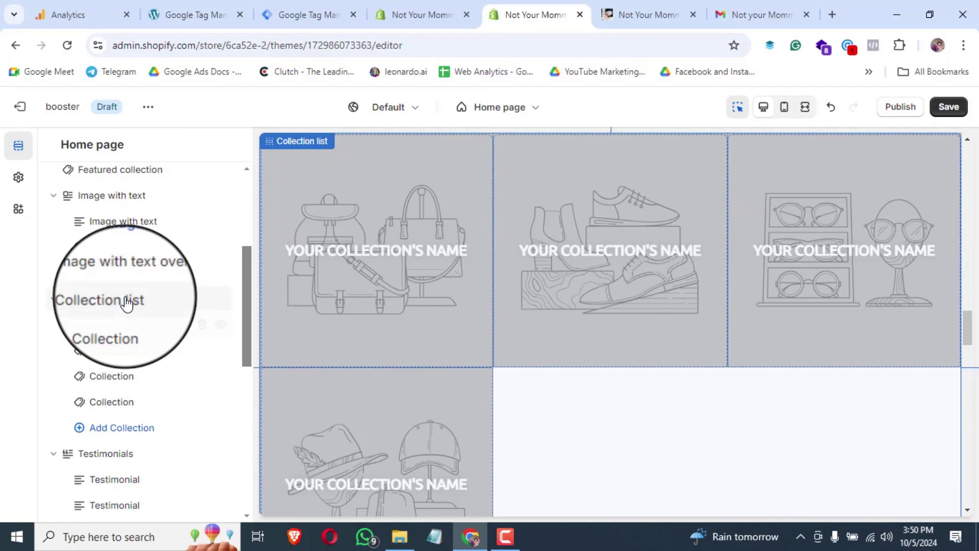
scroll(127, 302, down, 3)
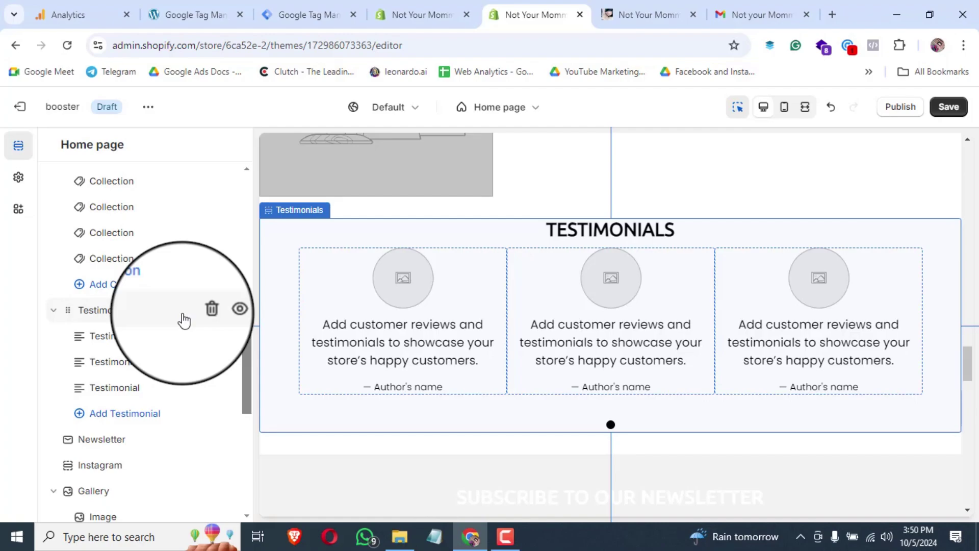
scroll(183, 321, down, 2)
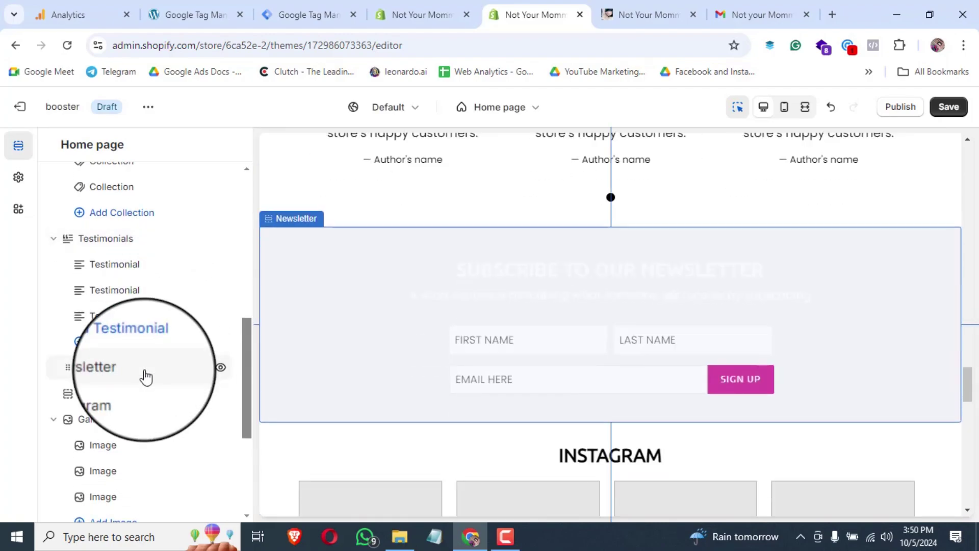
scroll(147, 377, down, 2)
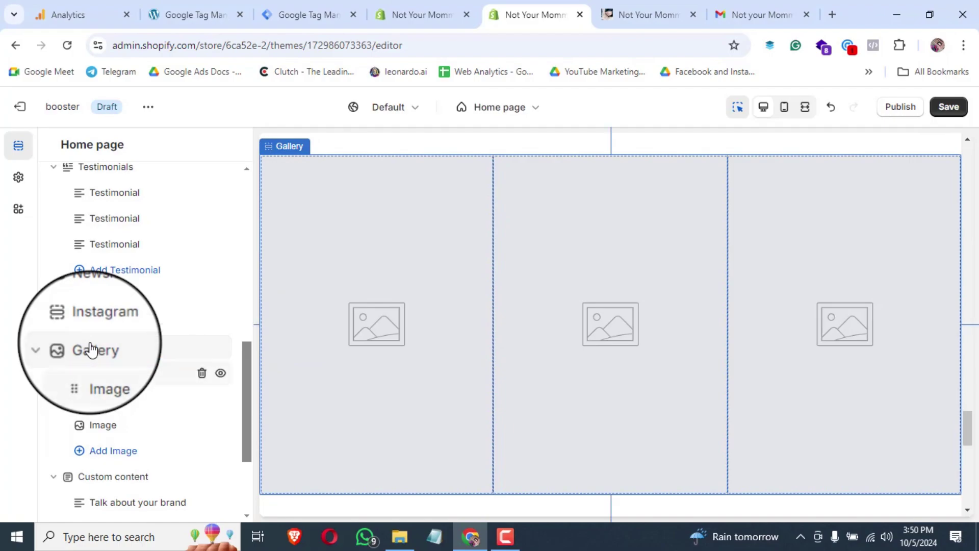
scroll(153, 367, down, 4)
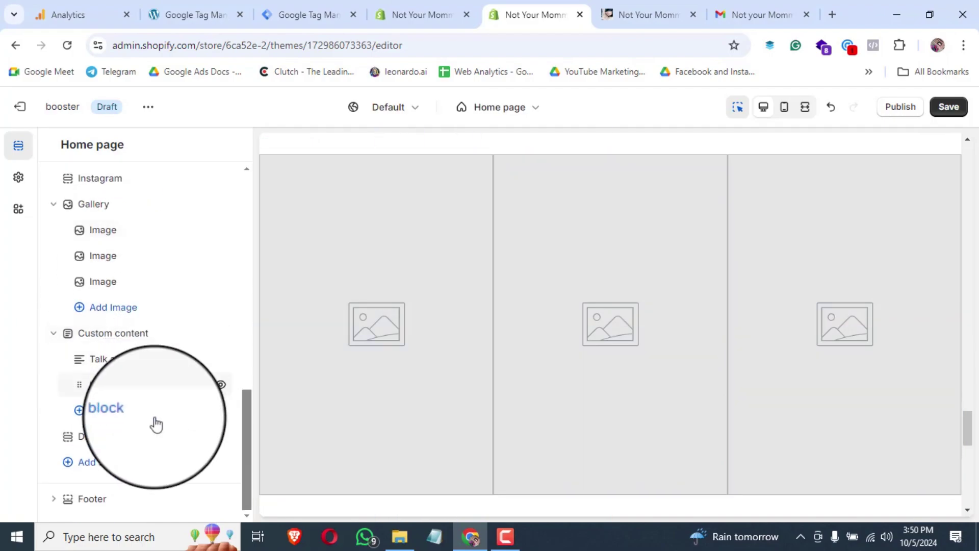
scroll(144, 460, up, 7)
scroll(145, 460, down, 7)
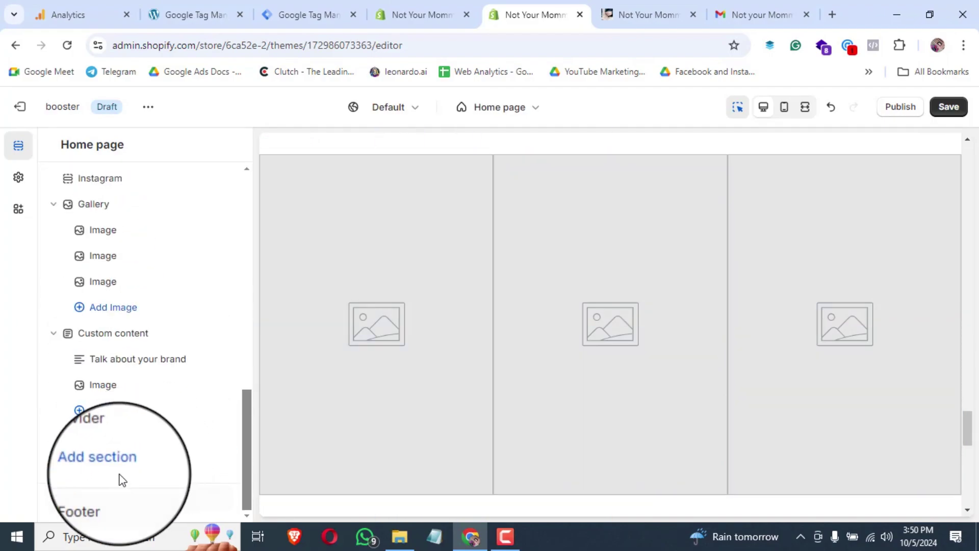
Step: Review the Footer section's shop name and payment icon settings, and save the theme changes
click(97, 502)
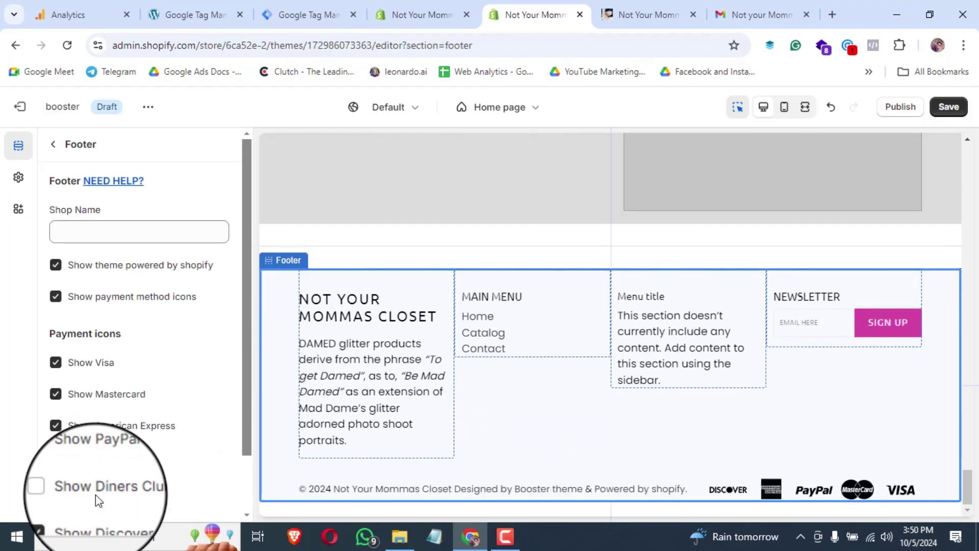
scroll(98, 500, down, 2)
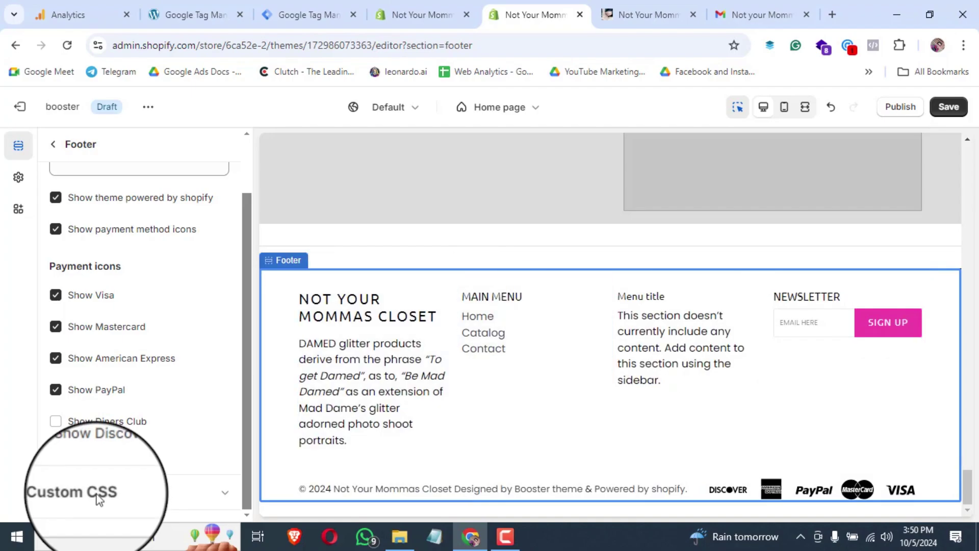
scroll(182, 371, up, 2)
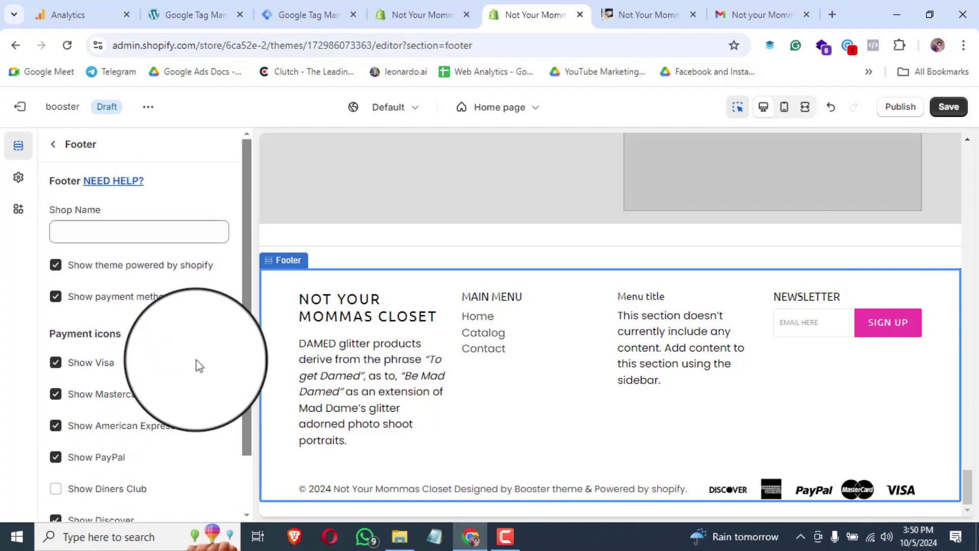
click(949, 106)
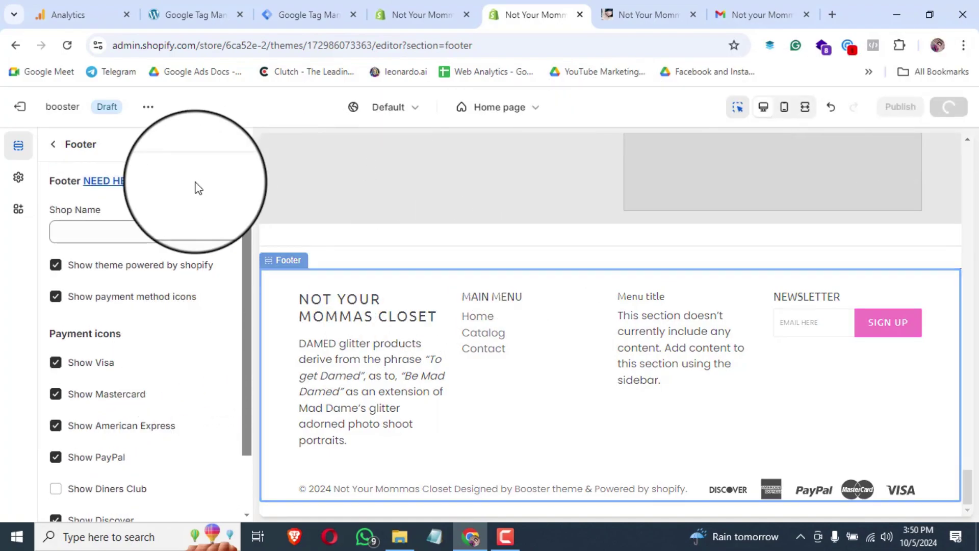